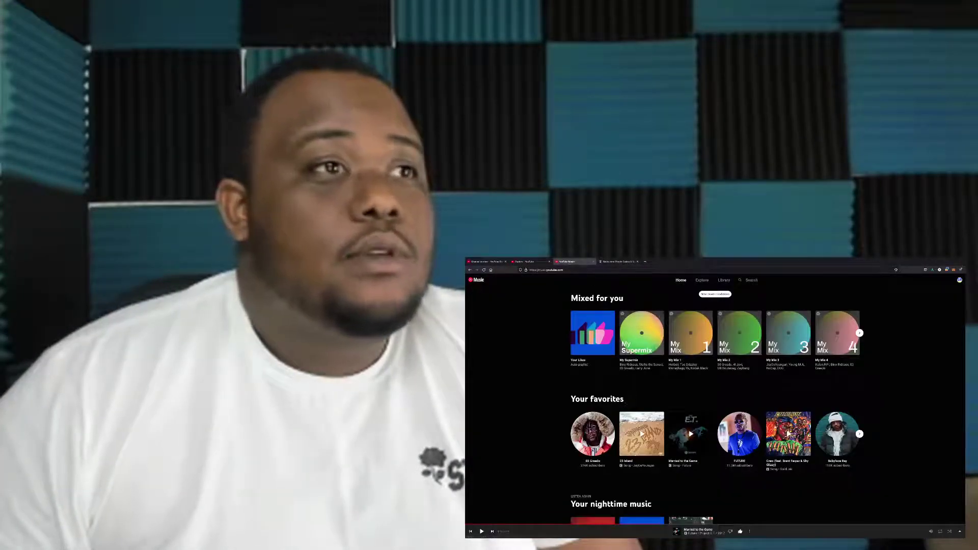
scroll(715, 405, "down", 3)
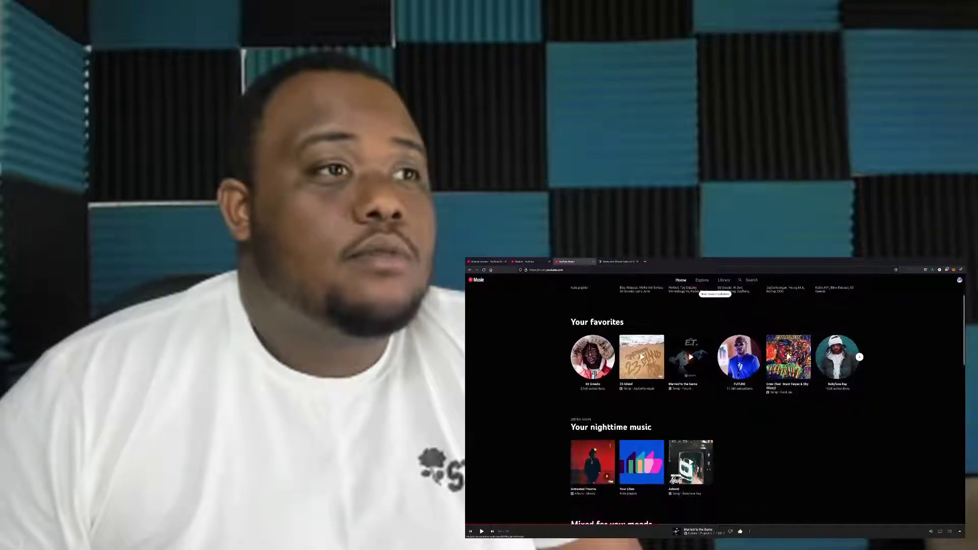
scroll(715, 405, "up", 1)
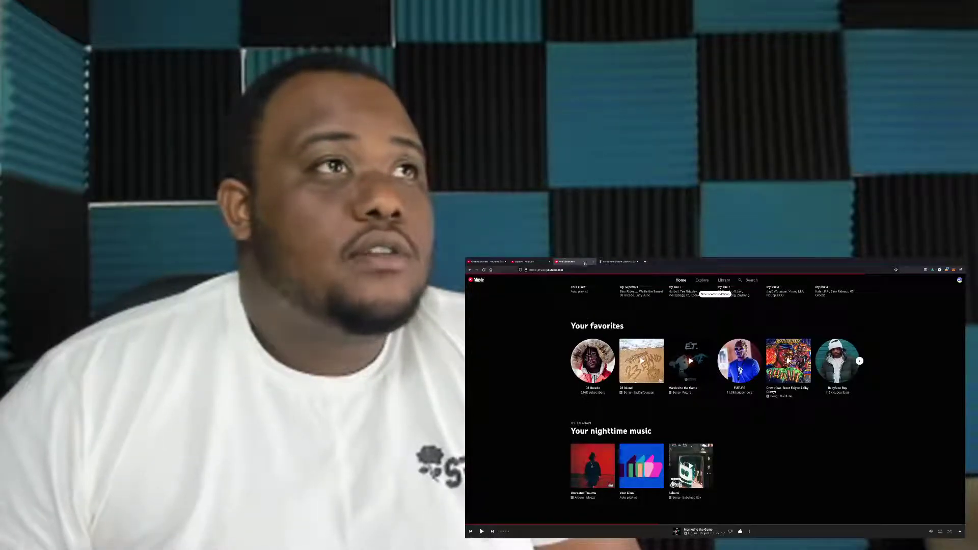
- Search YouTube for Mozzy and play 'Mozzy - Tycoon (Official Video)'
left_click(524, 262)
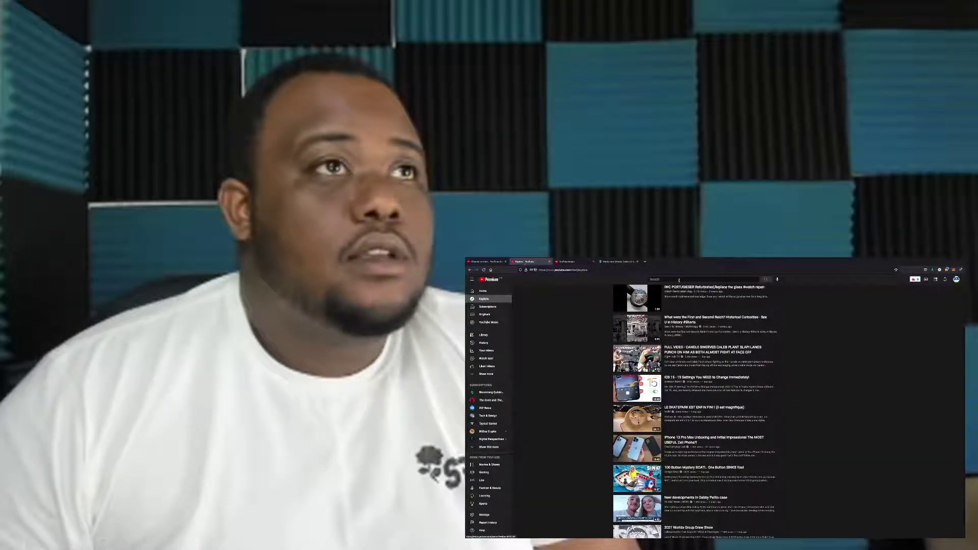
type("mkbhd")
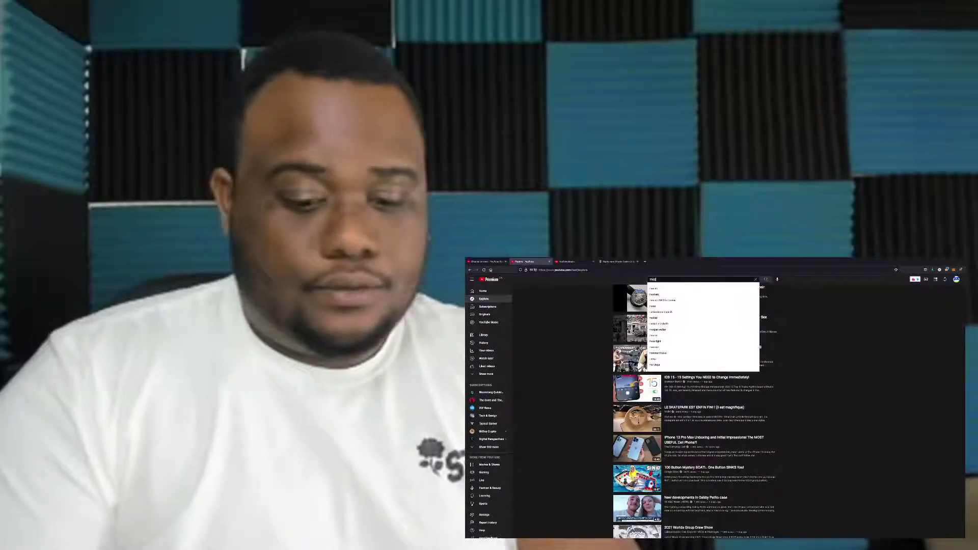
key("Return")
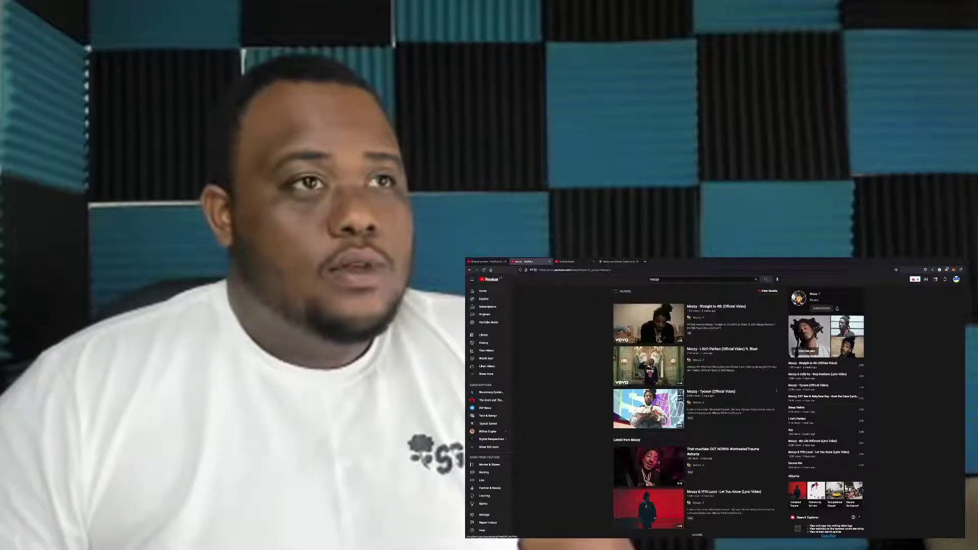
left_click(654, 393)
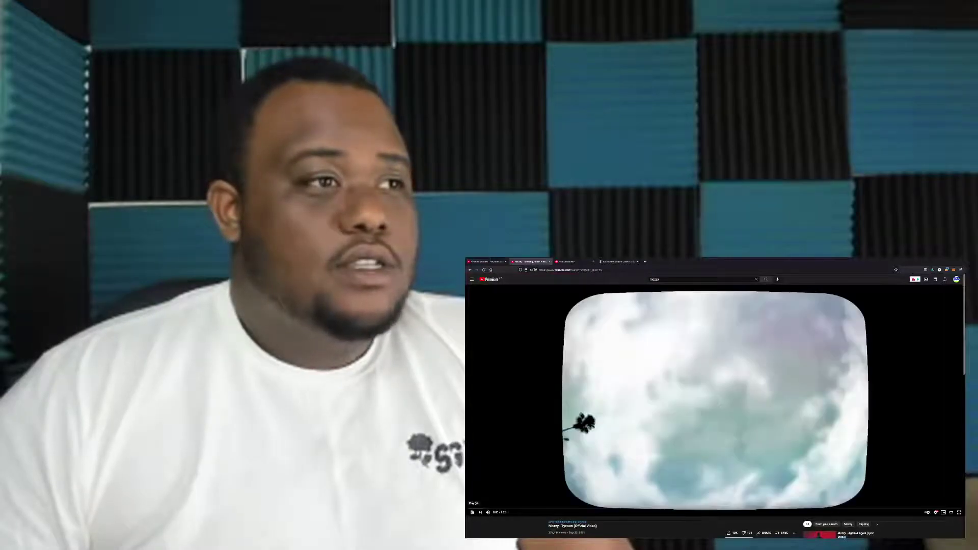
- Watch the Tycoon video full screen, then pause it at the end
key("Escape")
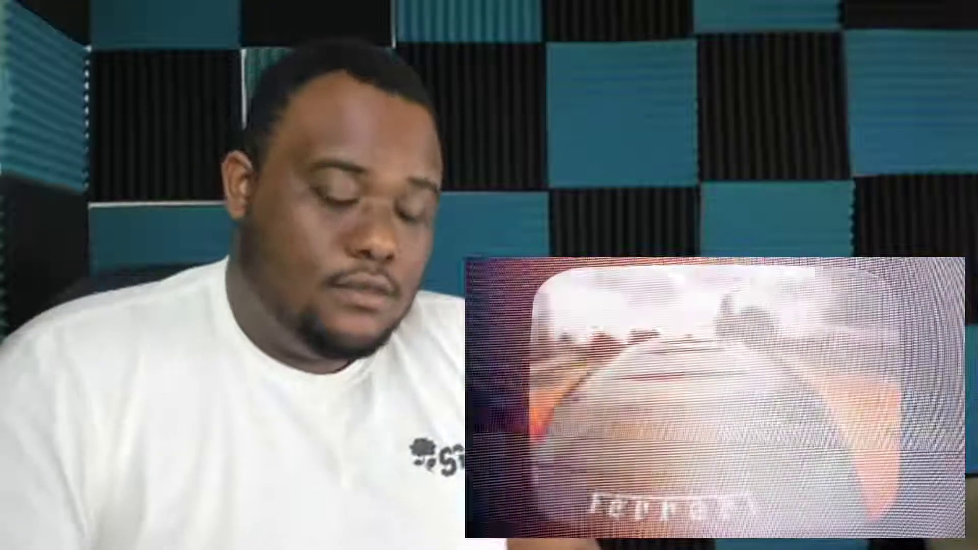
key("space")
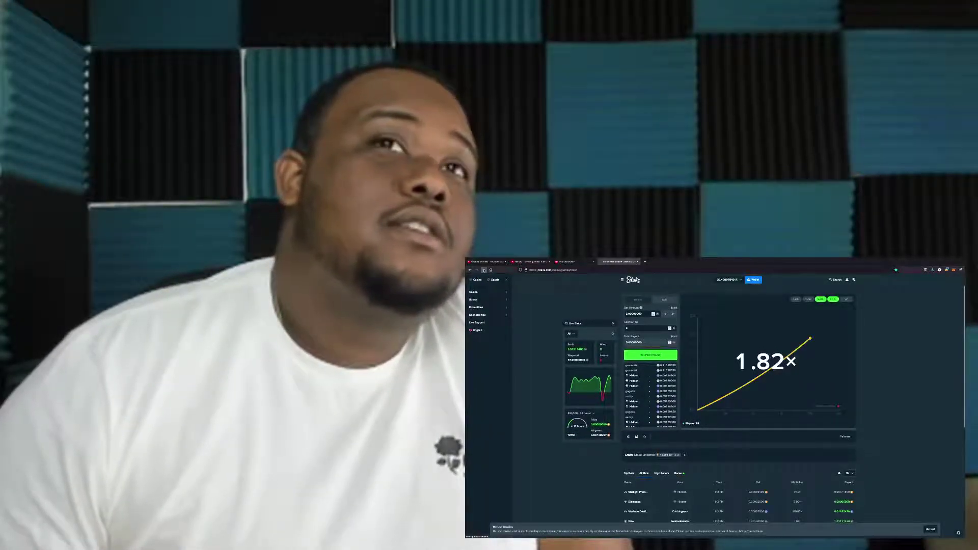
- Reload the Stake crash game and show the past crash multipliers table
key("F5")
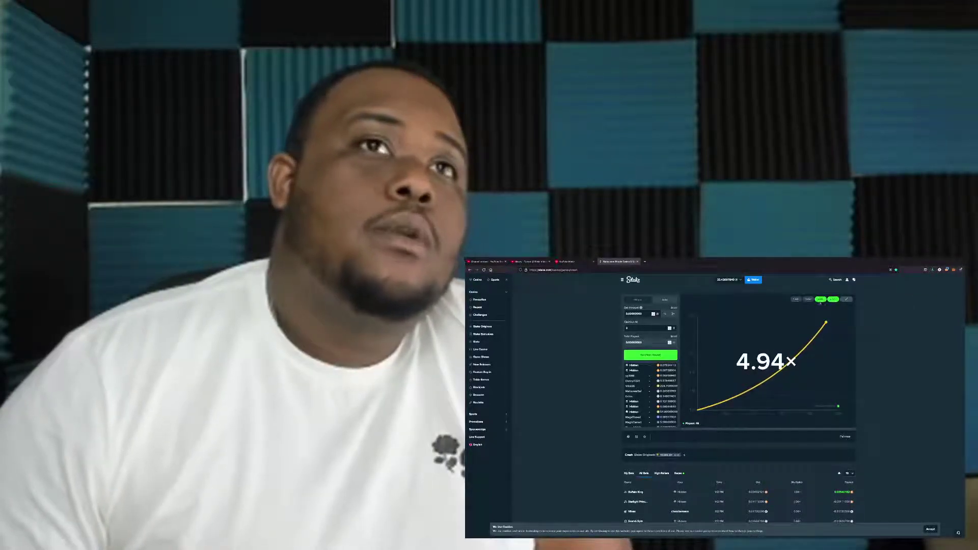
left_click(847, 300)
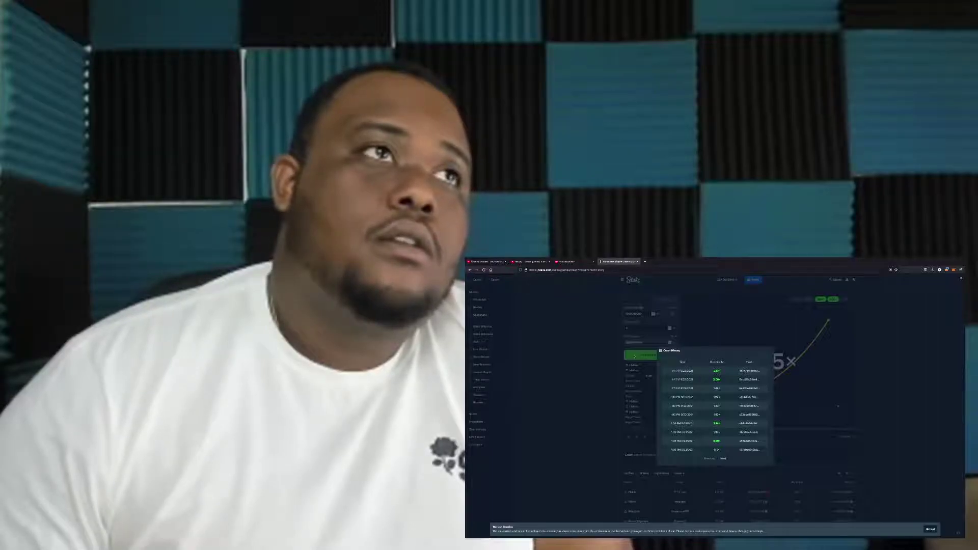
- Cycle through the YouTube Music and other tabs, then make the browser full screen
left_click(577, 262)
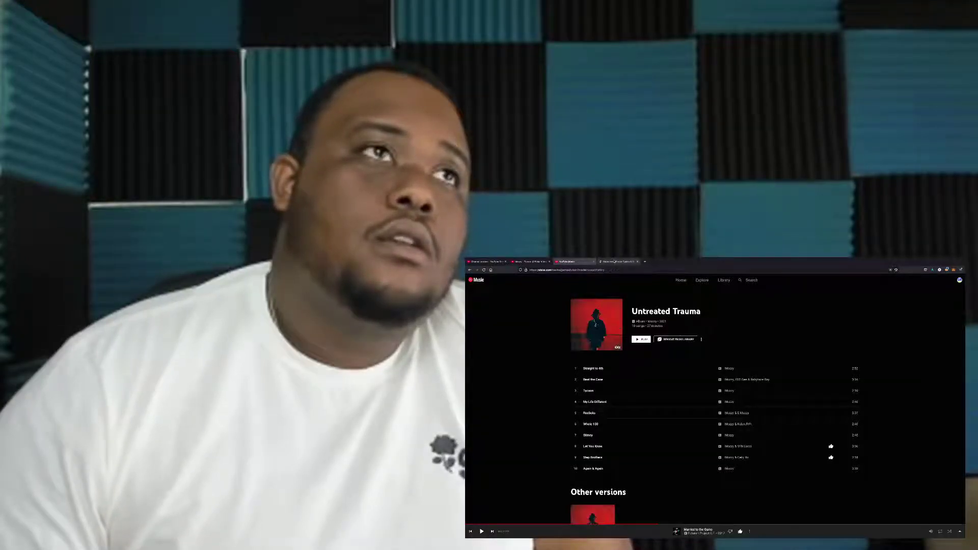
key("ctrl+Tab")
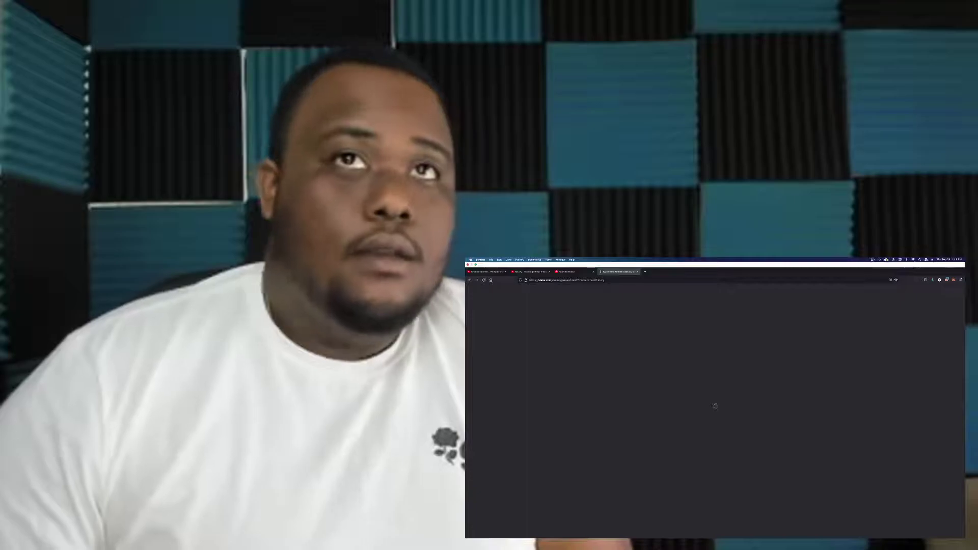
left_click(913, 262)
left_click(887, 280)
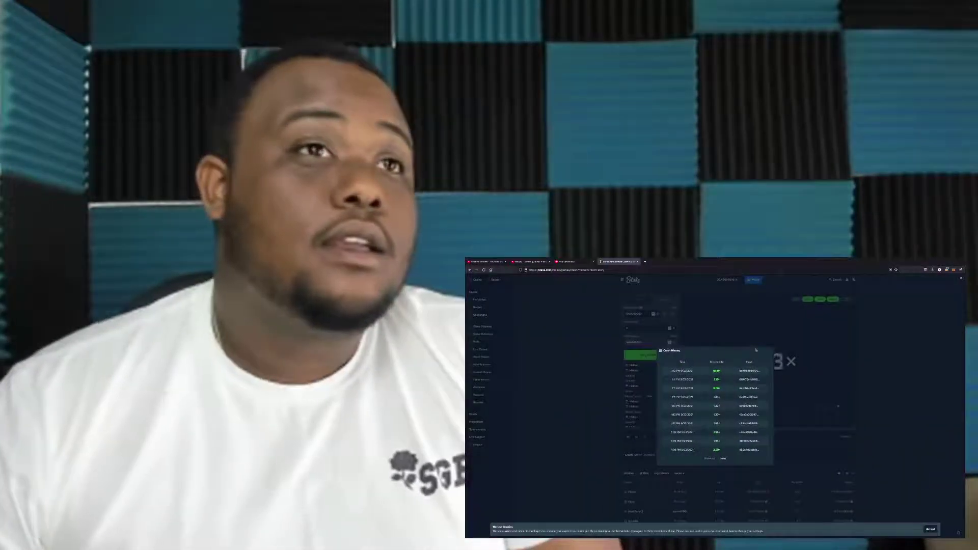
- Close the crash history, glance at the price chart tab, and return to the crash game
left_click(786, 324)
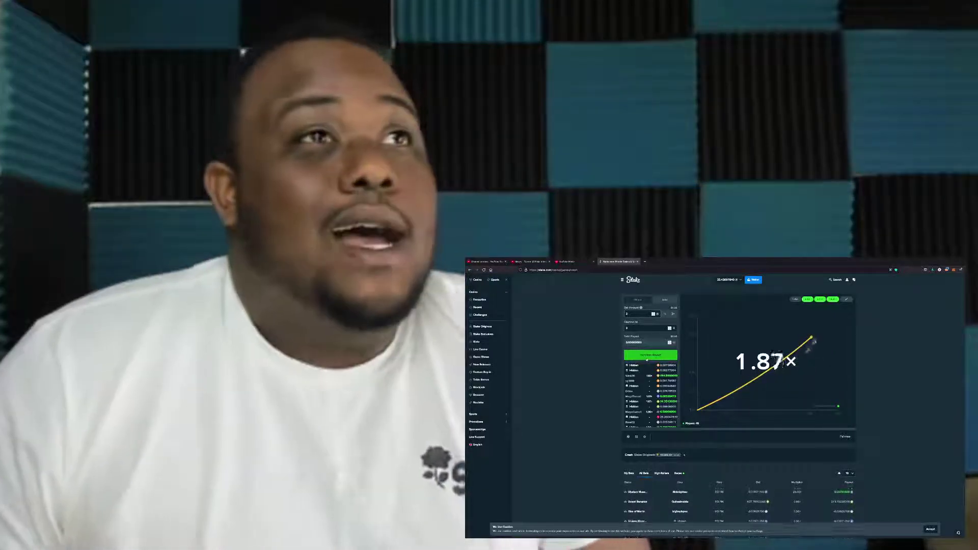
key("ctrl+1")
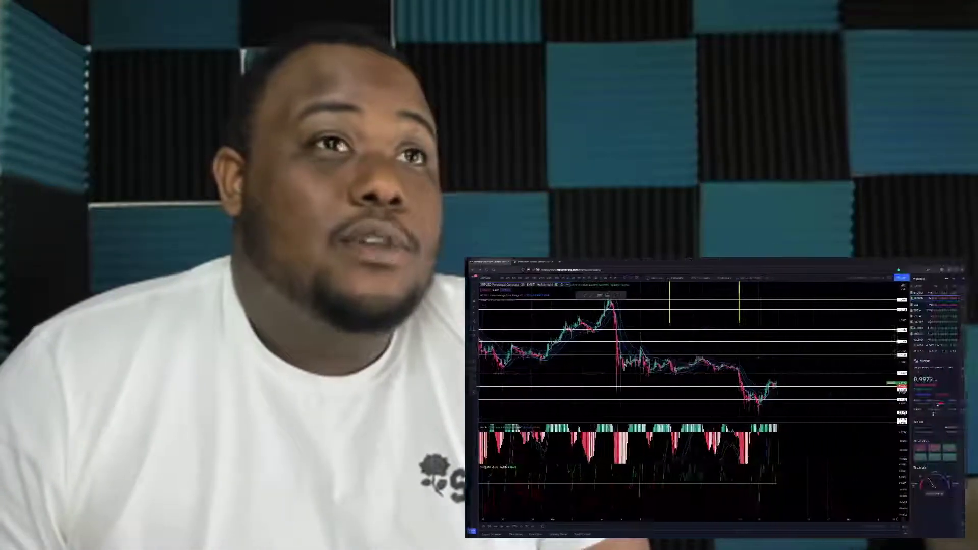
key("ctrl+4")
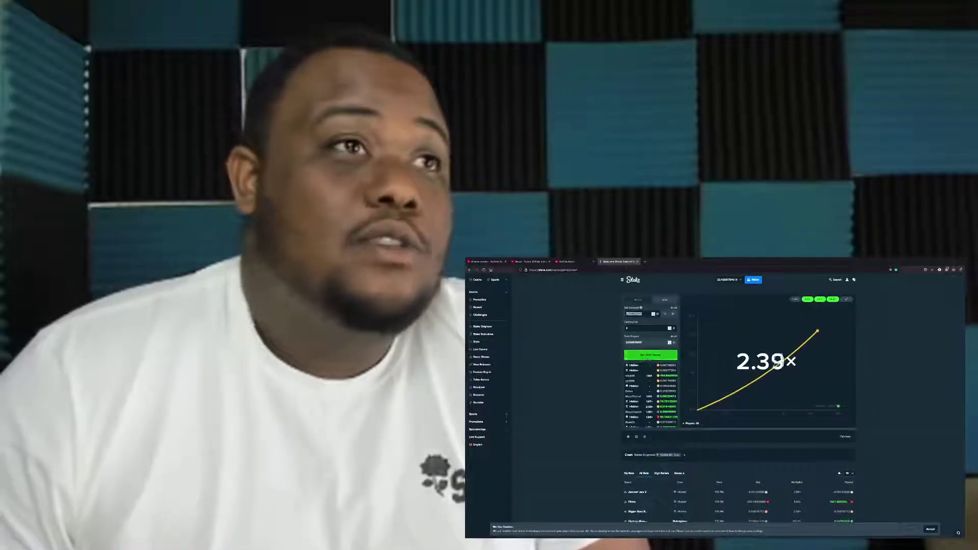